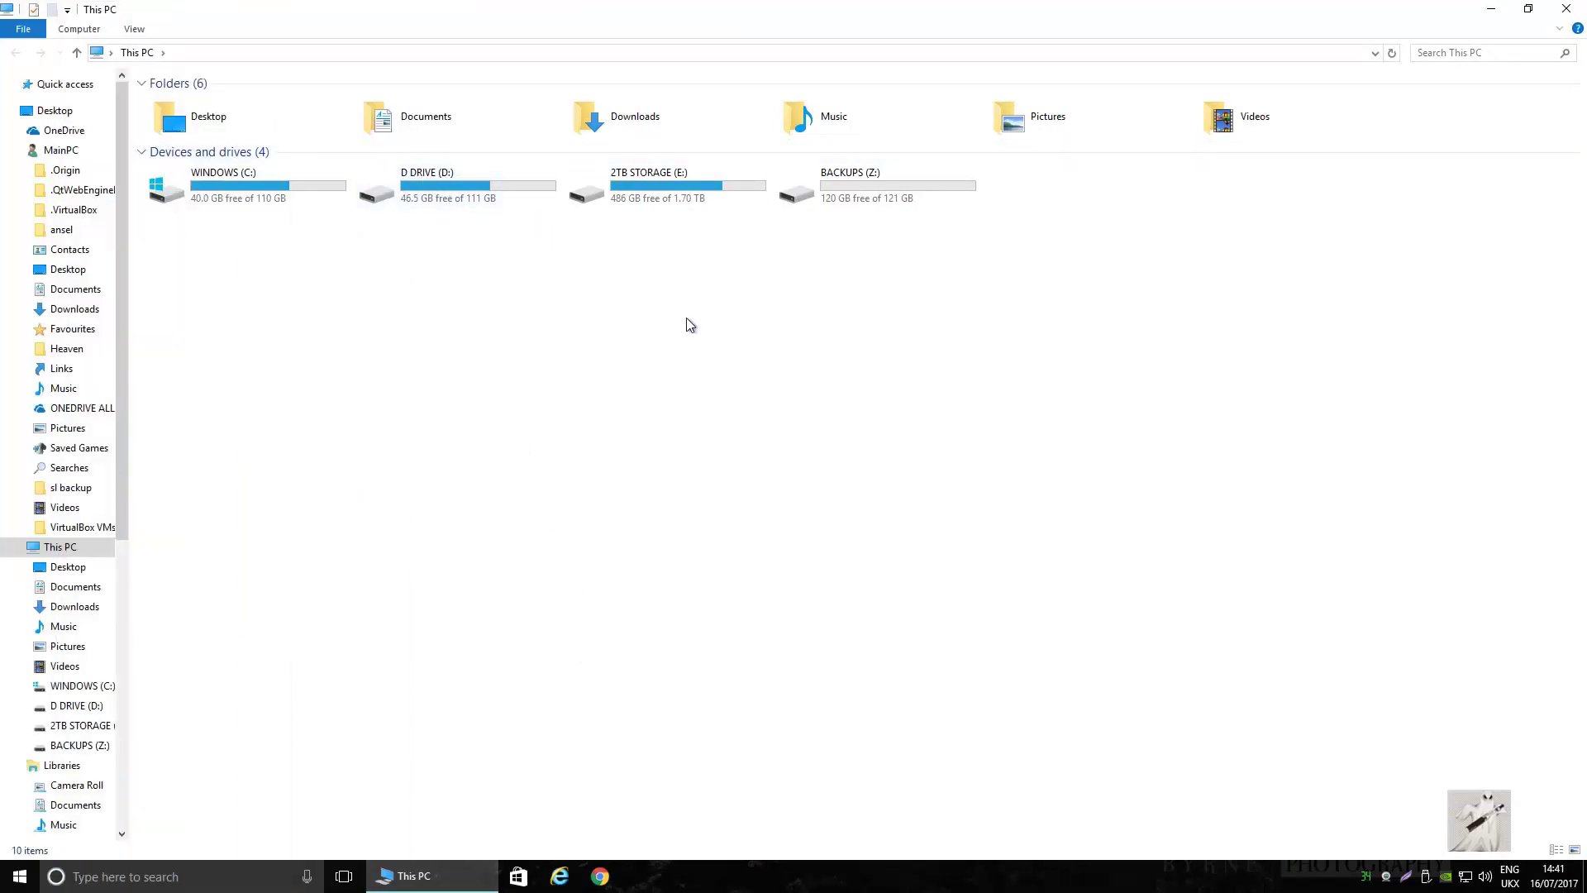
Step: Enter DISKMGMT.MSC in the Run box, picking it from history after typing 'di'
{"action": "key", "text": "super+r"}
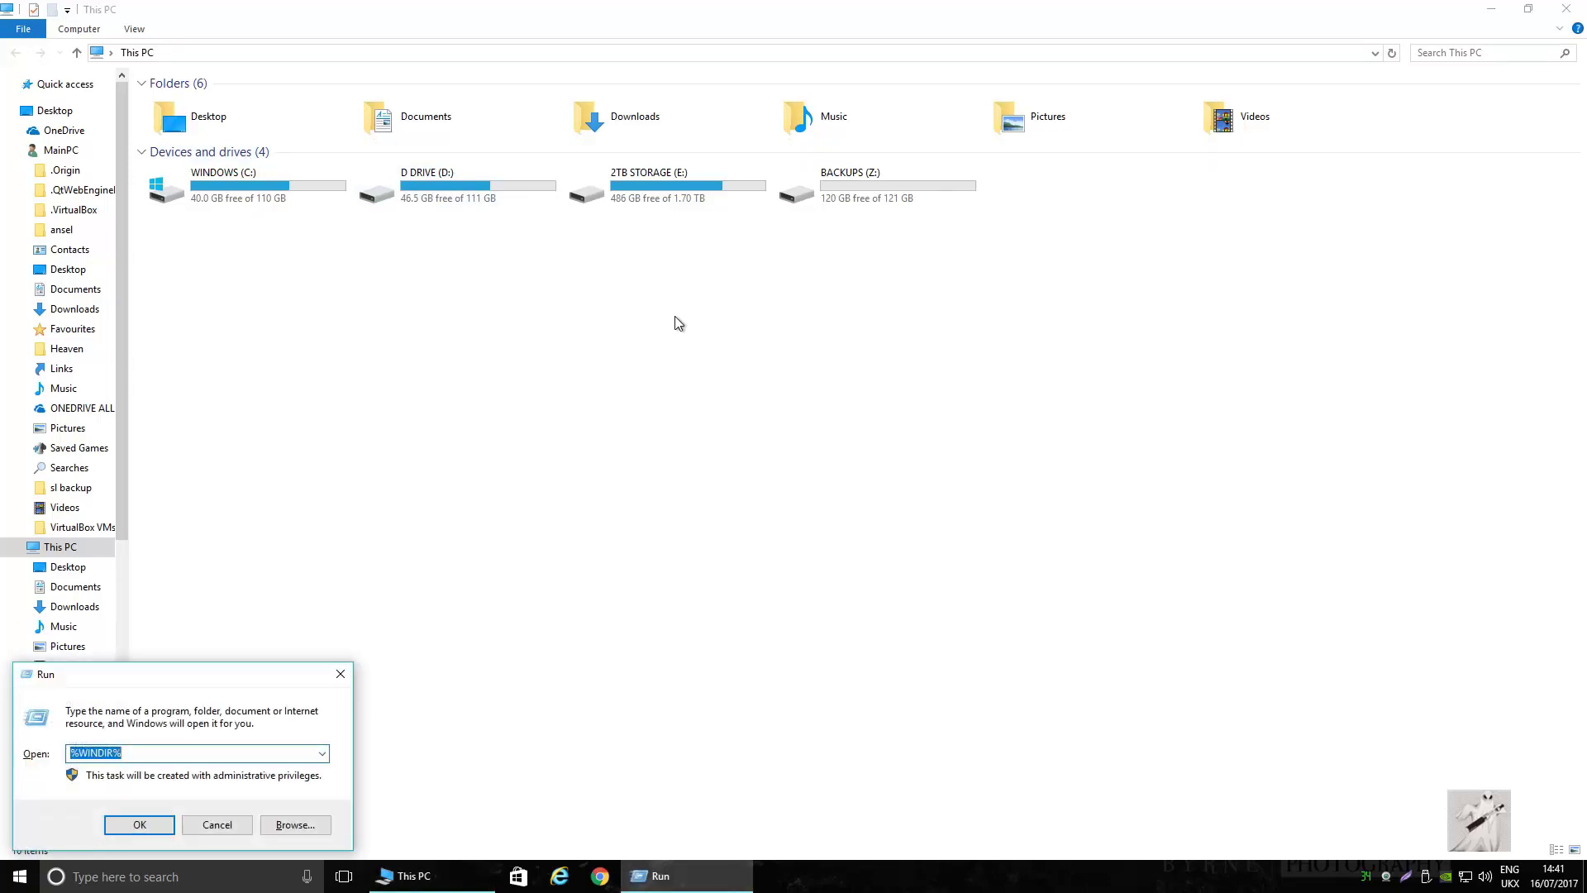
{"action": "type", "text": "d"}
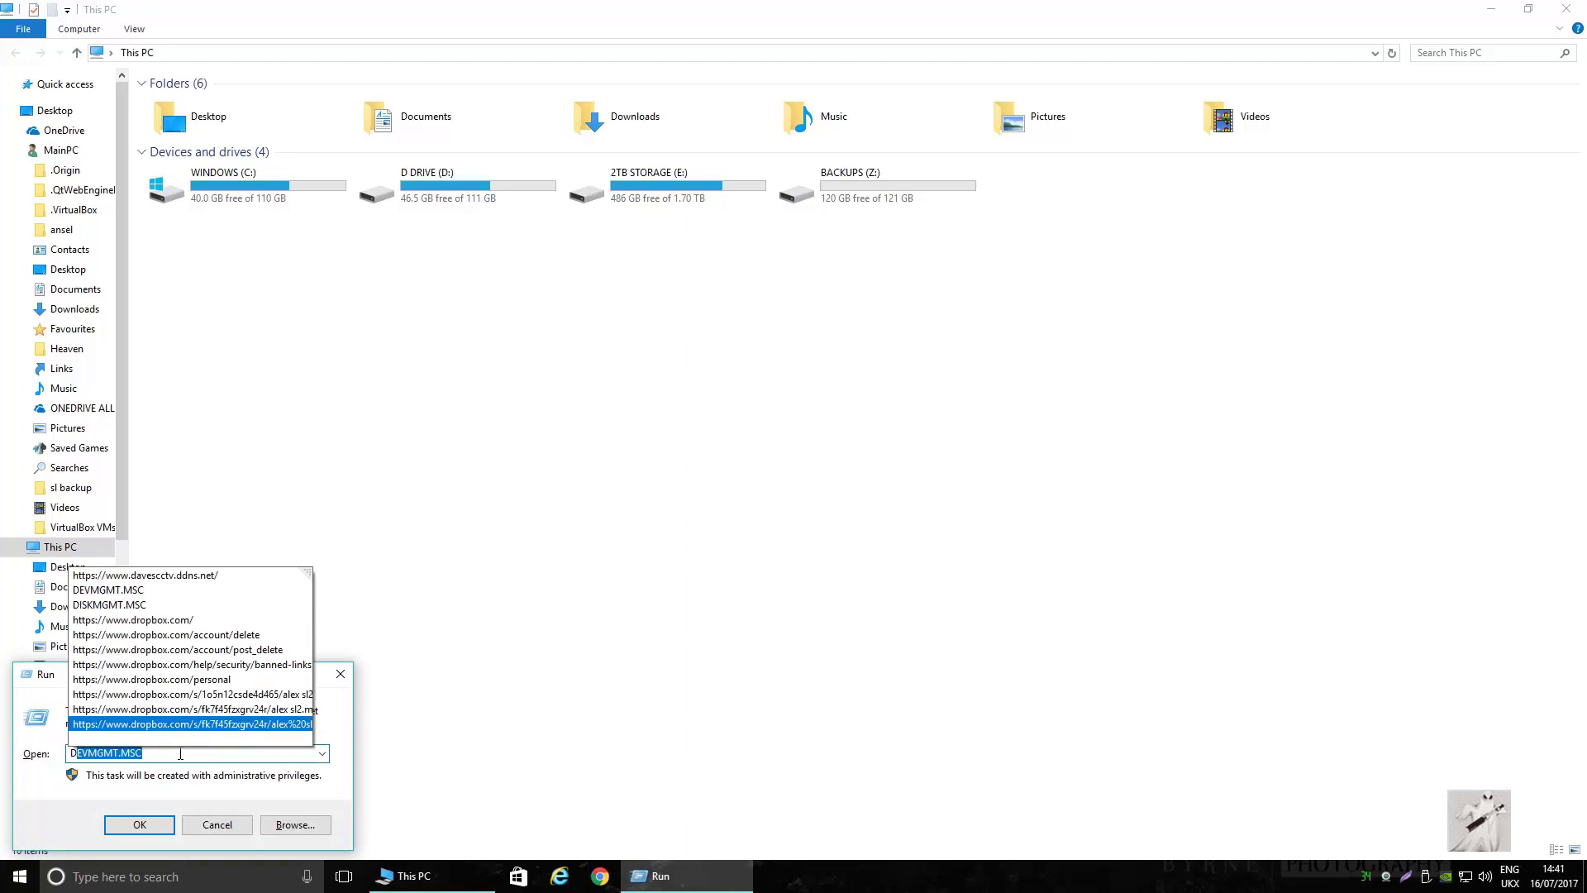
{"action": "type", "text": "i"}
{"action": "left_click", "coordinate": [141, 827]}
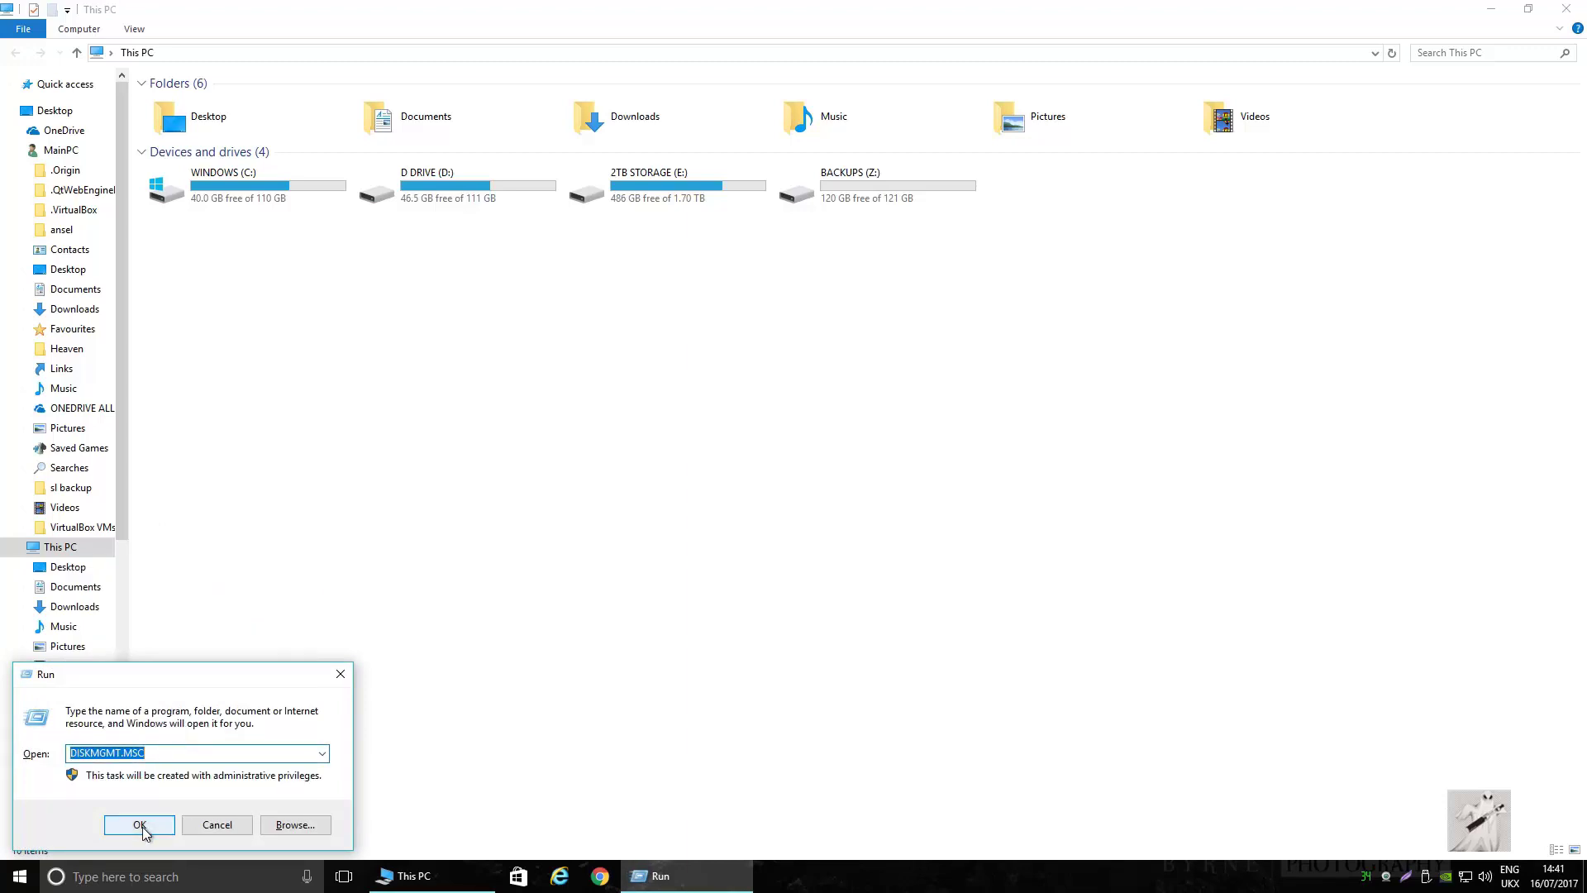
Step: Launch Disk Management maximized and select Disk 3's 111.79 GB partition
{"action": "left_click", "coordinate": [142, 827]}
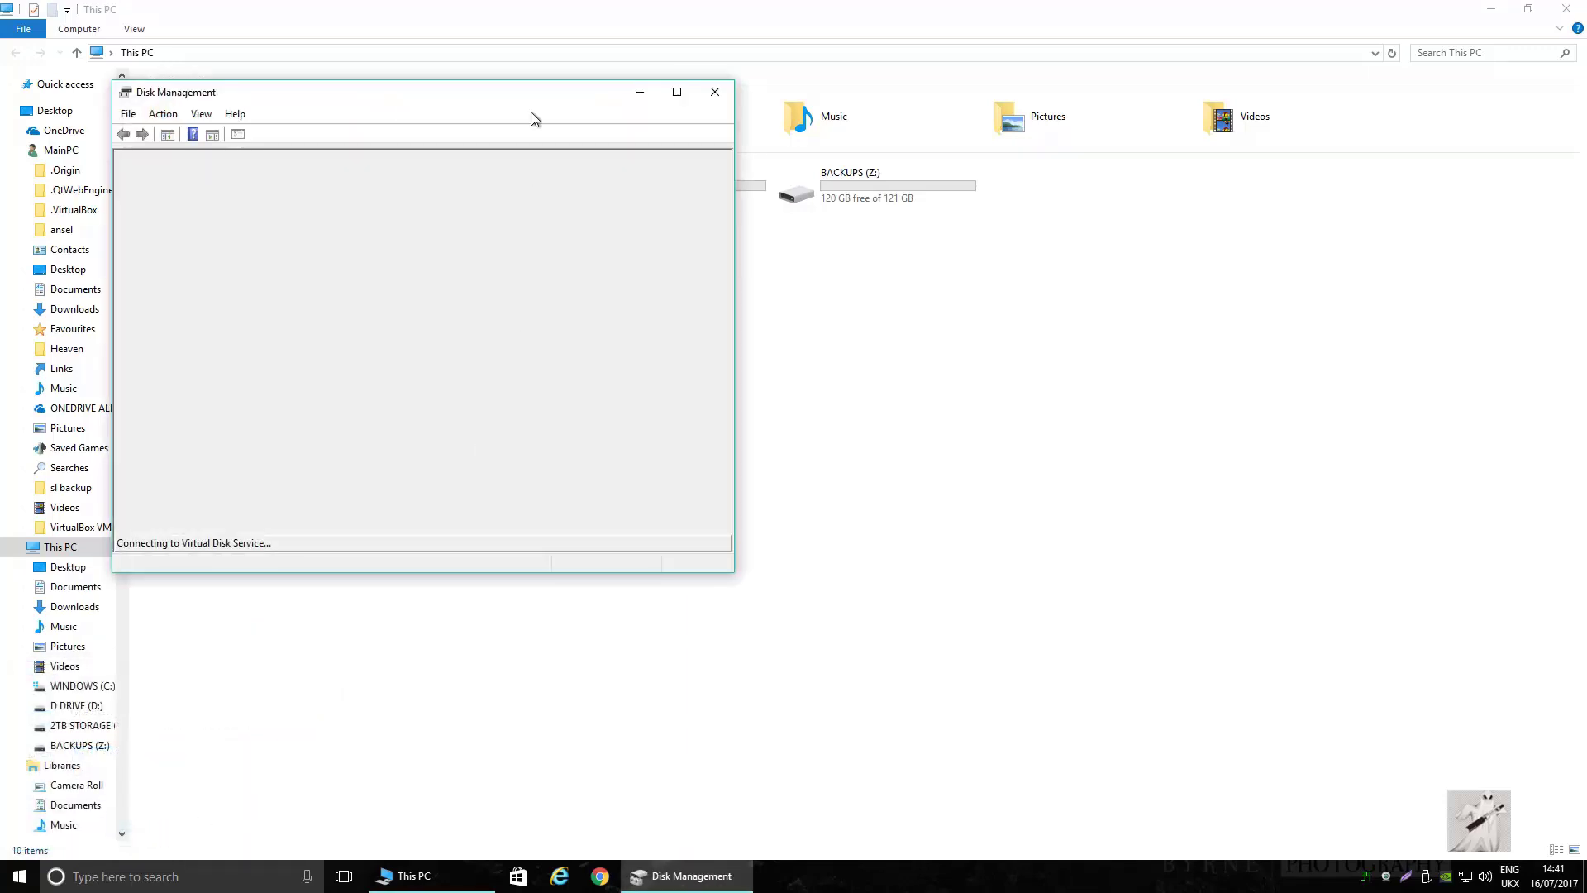
{"action": "left_click", "coordinate": [677, 94]}
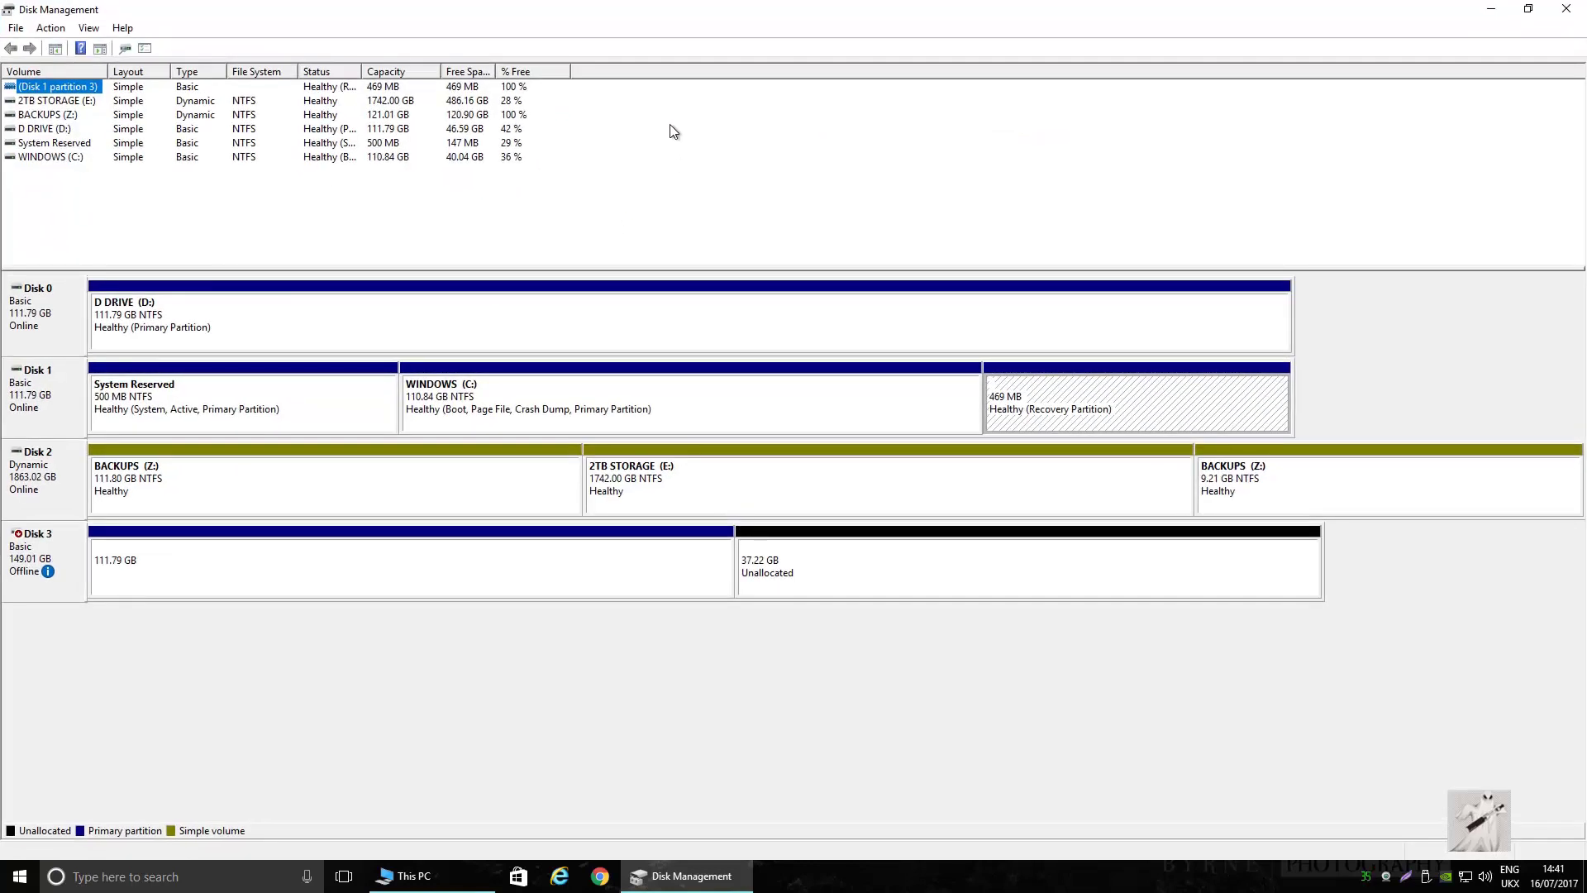
{"action": "left_click", "coordinate": [279, 324]}
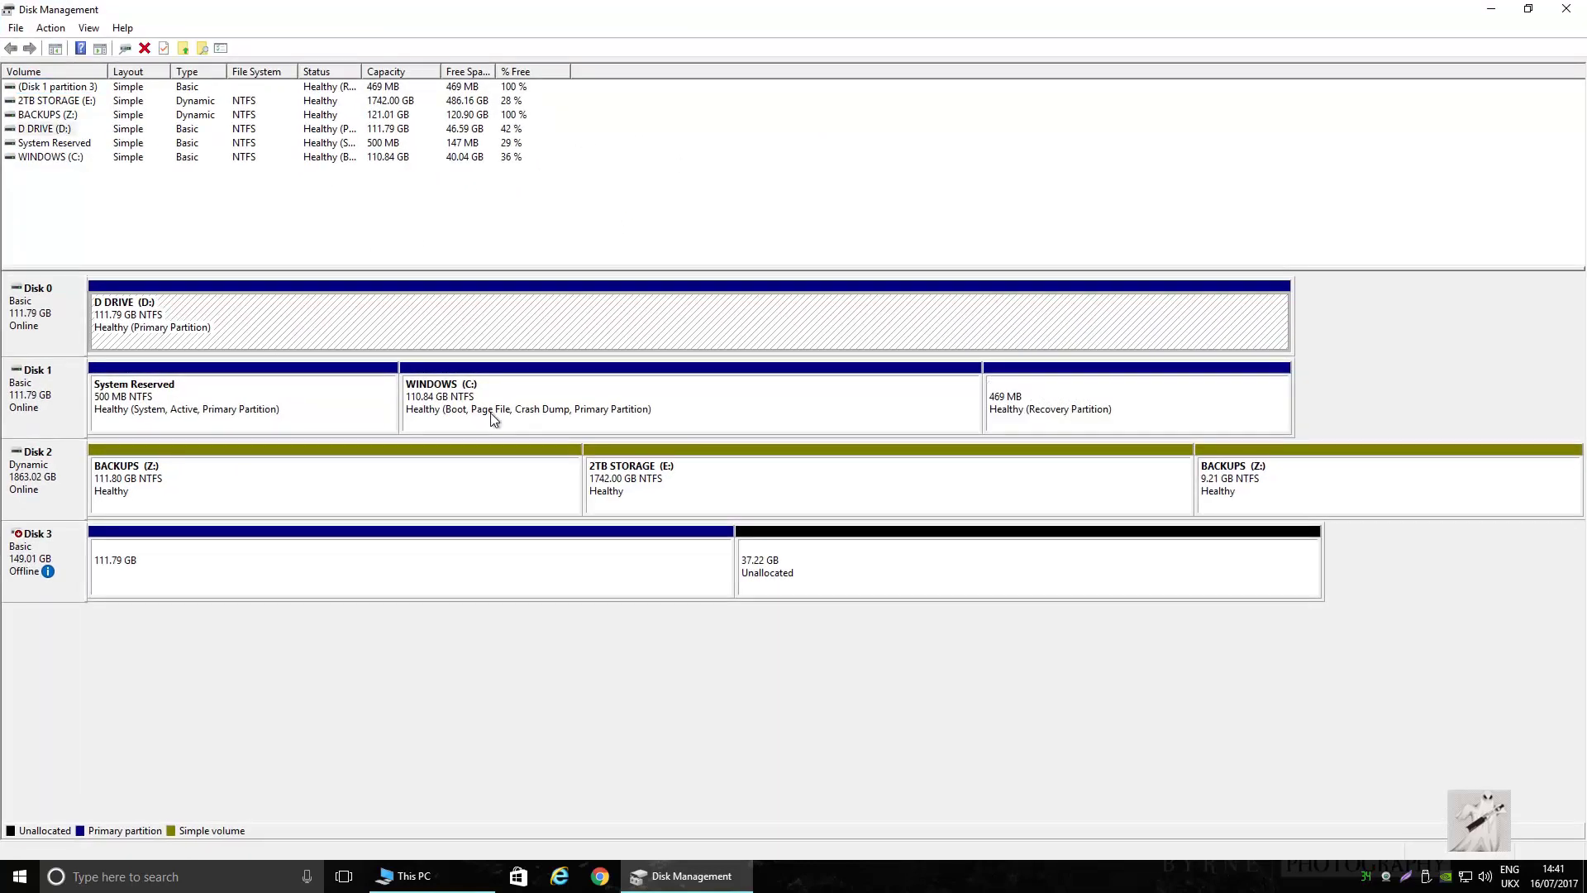
{"action": "left_click", "coordinate": [435, 562]}
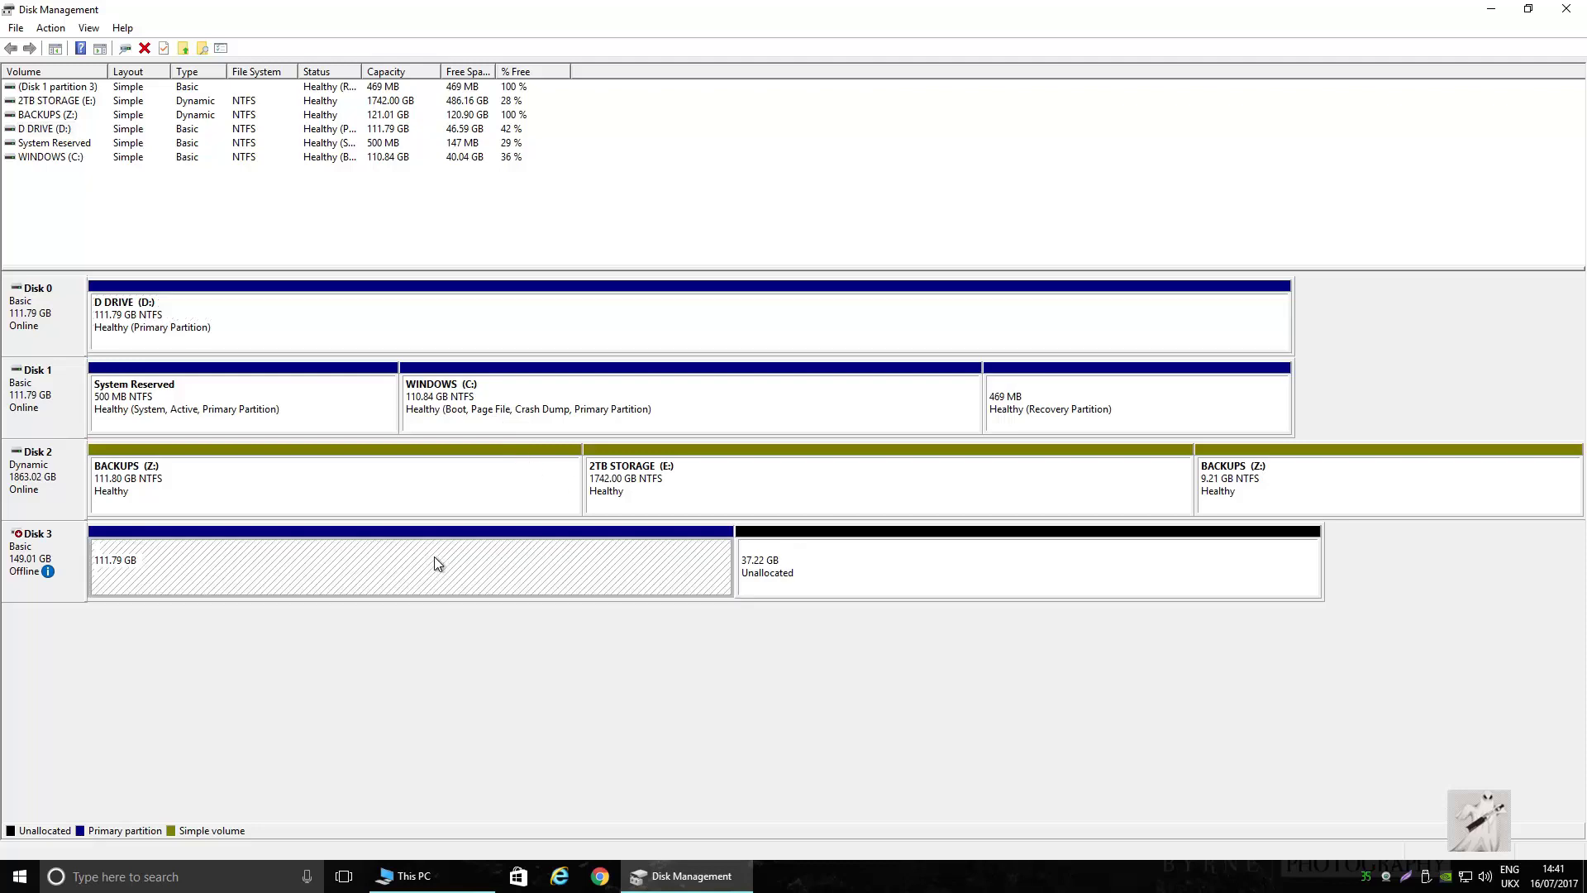
{"action": "left_click", "coordinate": [909, 577]}
{"action": "left_click", "coordinate": [335, 584]}
Step: Inspect the context-menu options for Disk 3's 111.79 GB partition and 37.22 GB unallocated space
{"action": "right_click", "coordinate": [393, 585]}
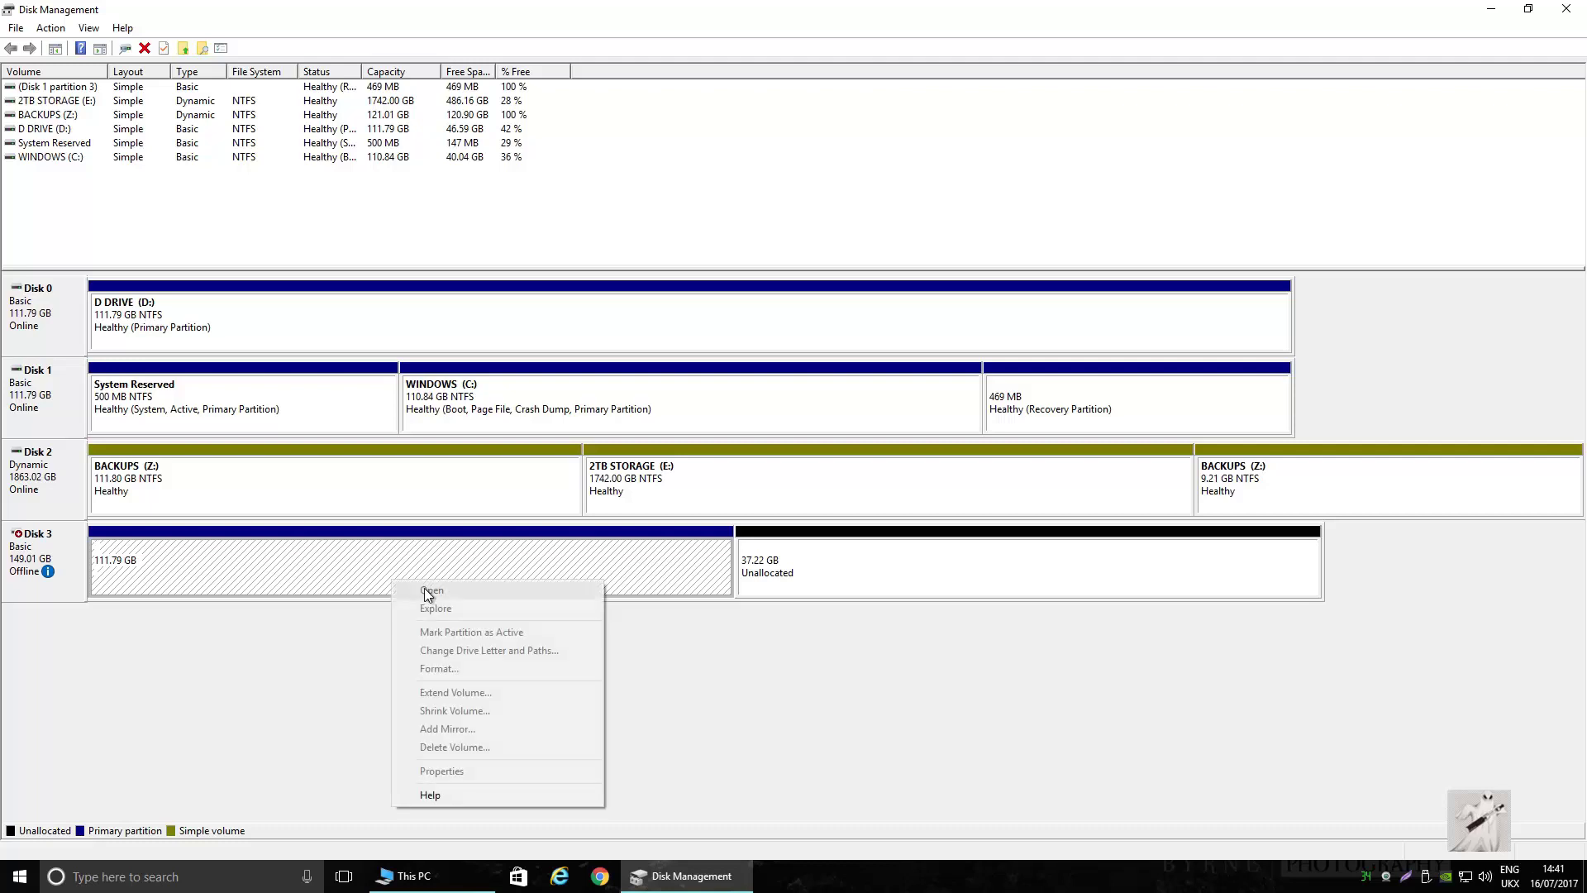
{"action": "left_click", "coordinate": [251, 554]}
{"action": "left_click", "coordinate": [869, 539]}
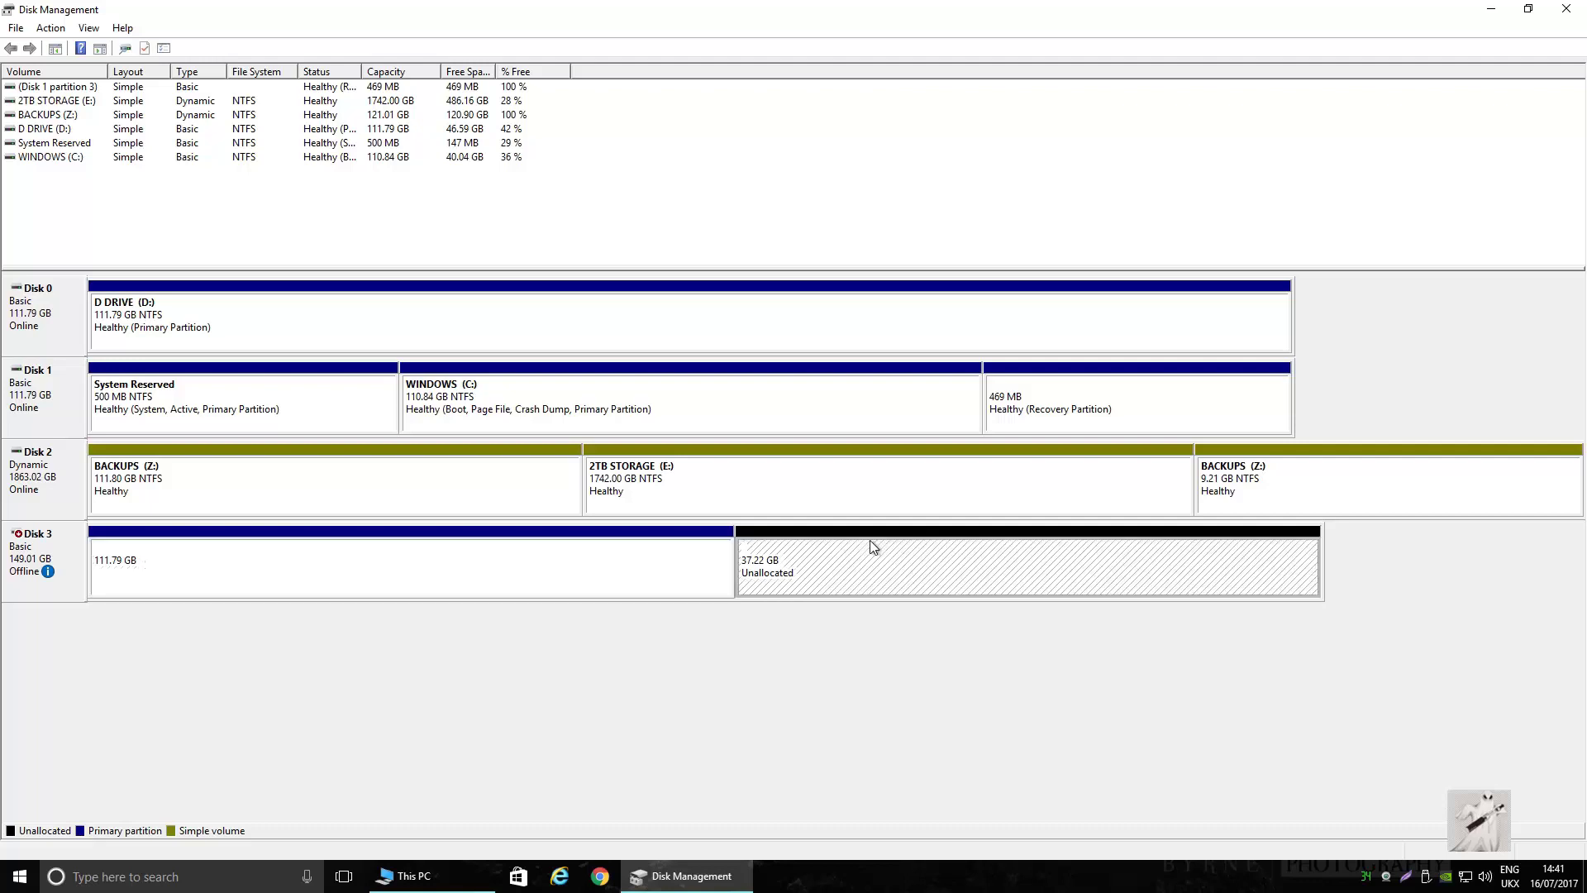
{"action": "right_click", "coordinate": [872, 543]}
{"action": "left_click", "coordinate": [569, 560]}
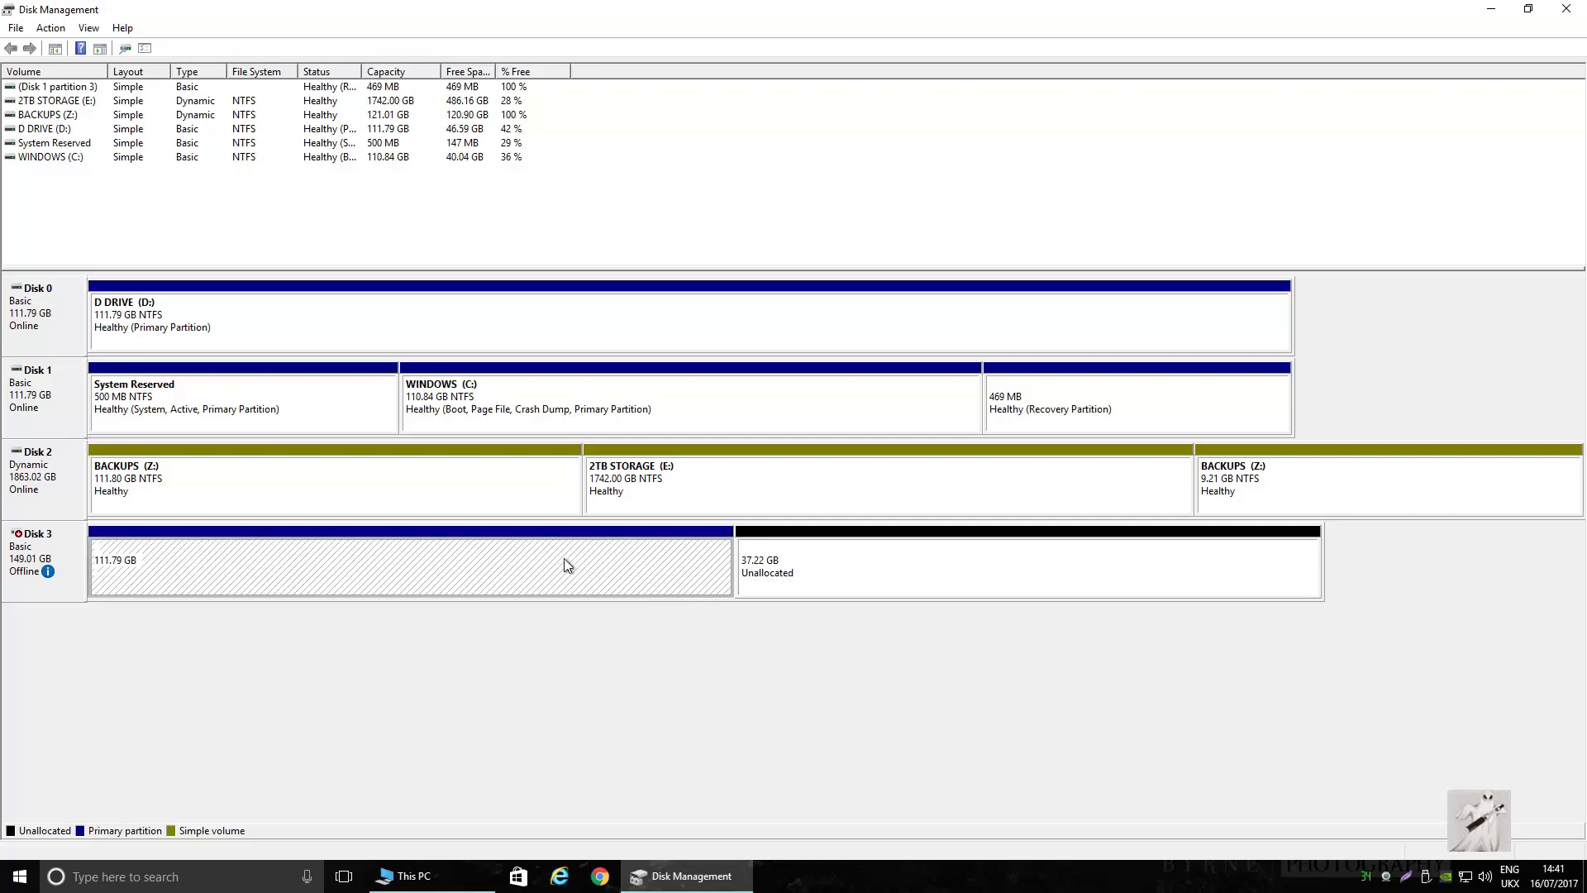
{"action": "right_click", "coordinate": [564, 558]}
{"action": "left_click", "coordinate": [448, 560]}
Step: Compare selections between Disk 0's D DRIVE partition and Disk 3's 111.79 GB partition
{"action": "left_click", "coordinate": [267, 329]}
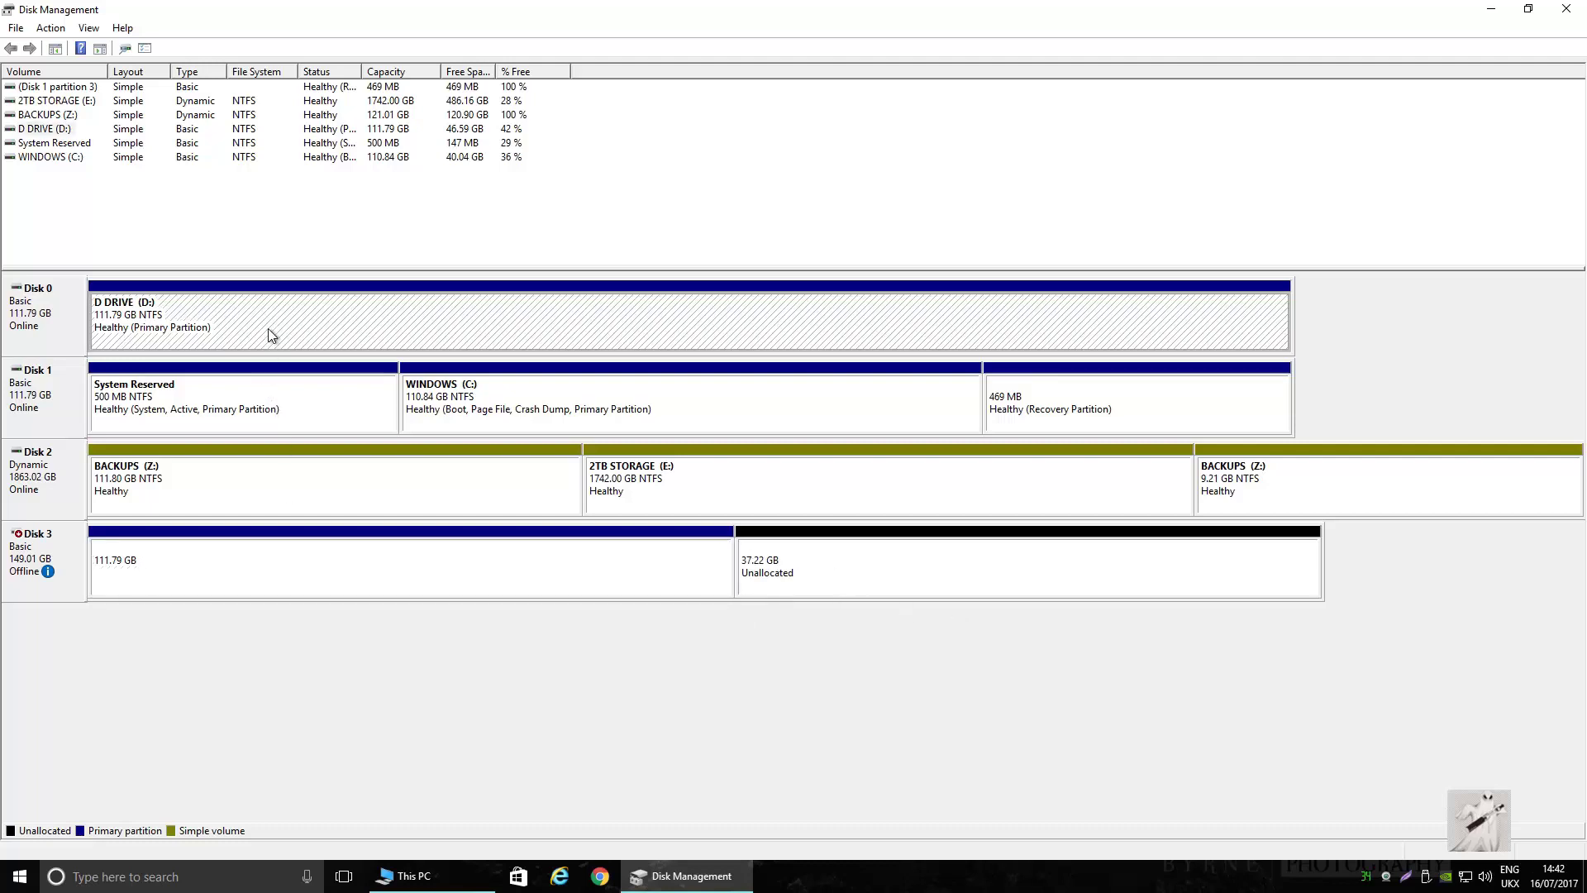
{"action": "left_click", "coordinate": [255, 567]}
{"action": "left_click", "coordinate": [252, 336]}
{"action": "left_click", "coordinate": [258, 550]}
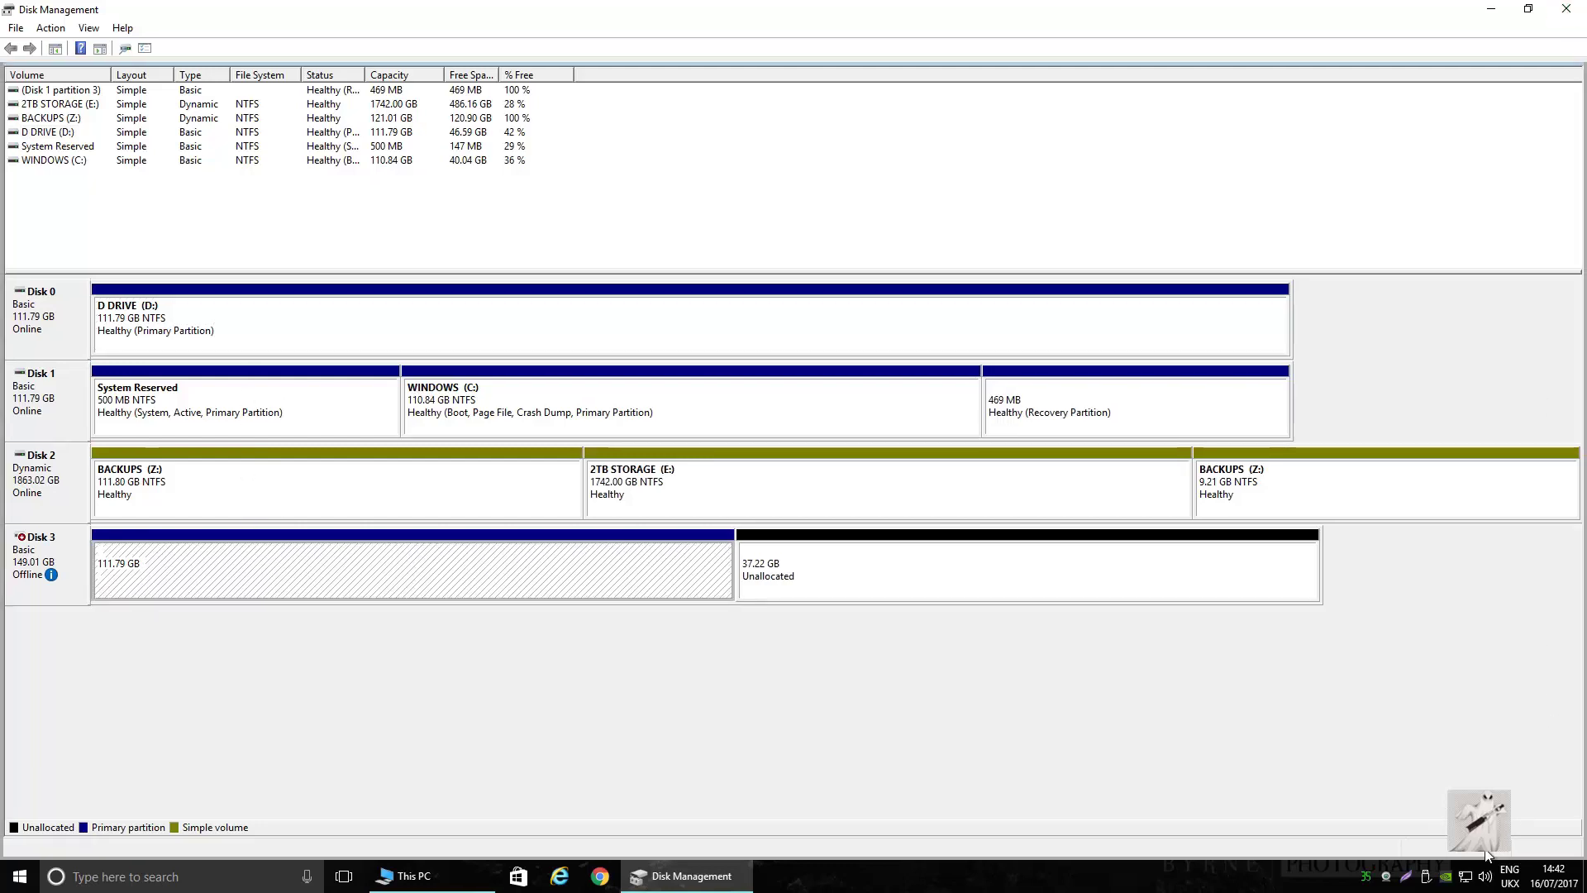